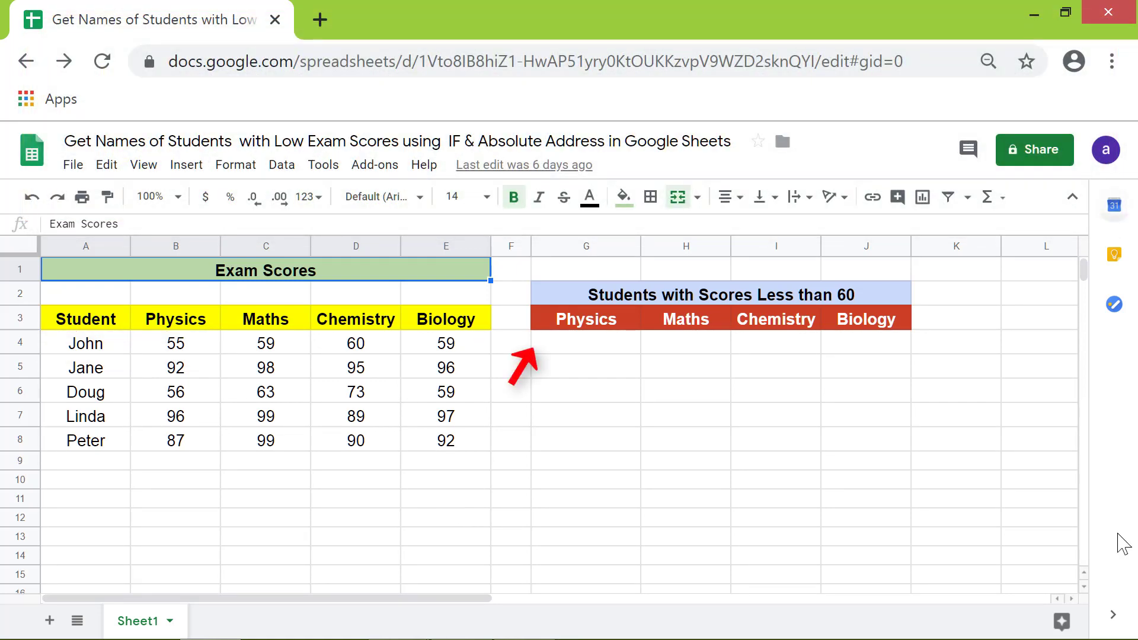
# Enter =if(B4<60,A4,"--") in G4 to show the first student's name when Physics is under 60.
pyautogui.click(607, 350)
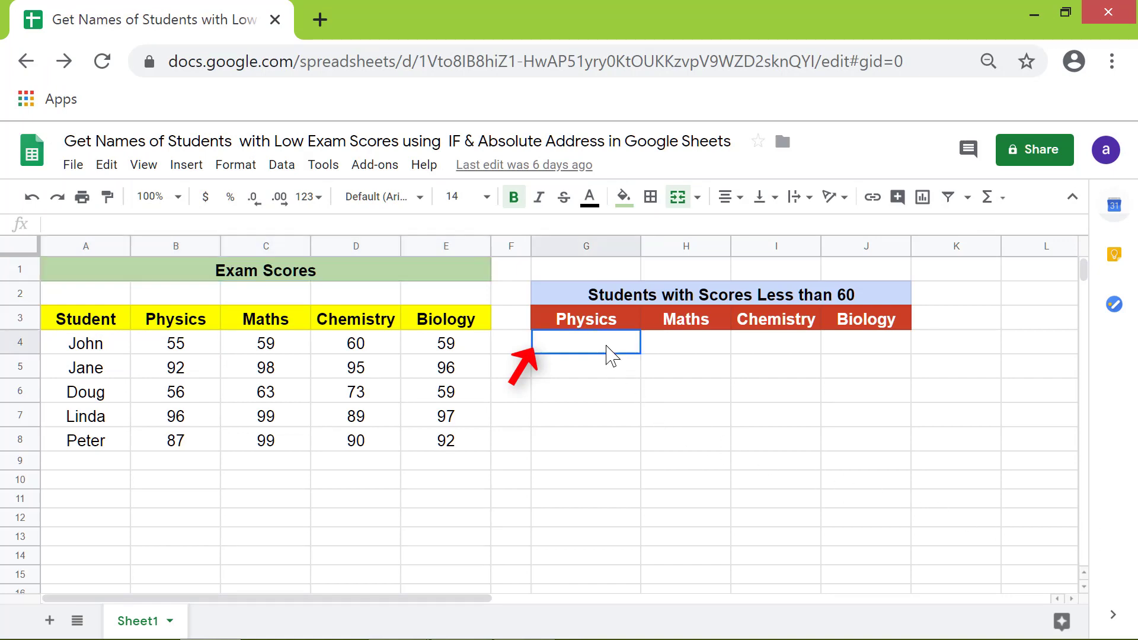
pyautogui.write('=')
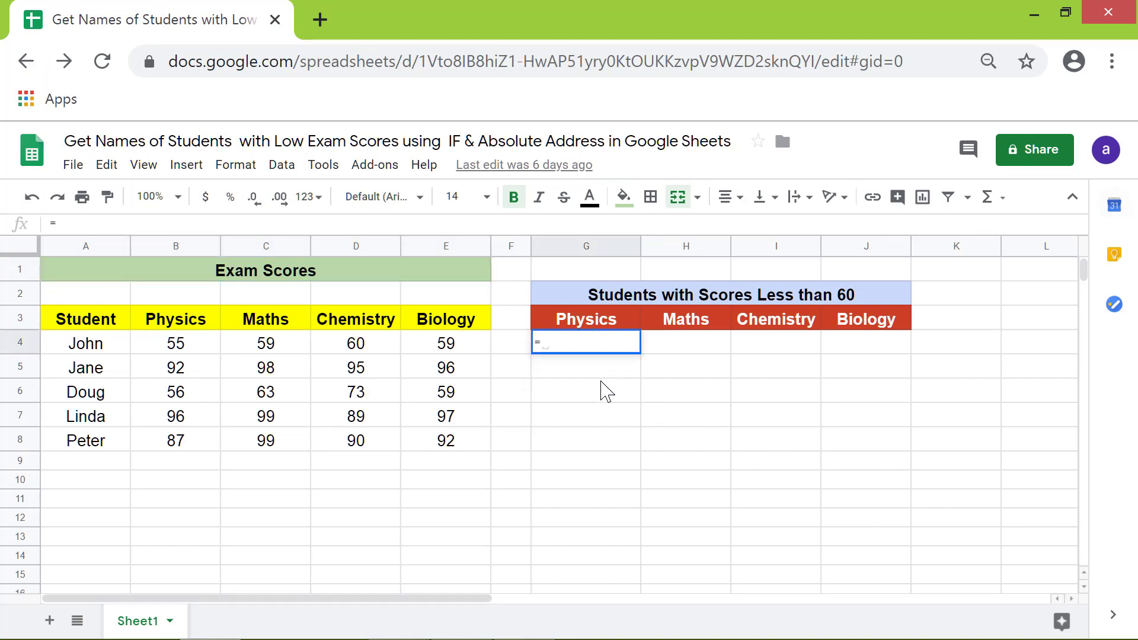
pyautogui.write('if(')
pyautogui.click(198, 347)
pyautogui.write('<')
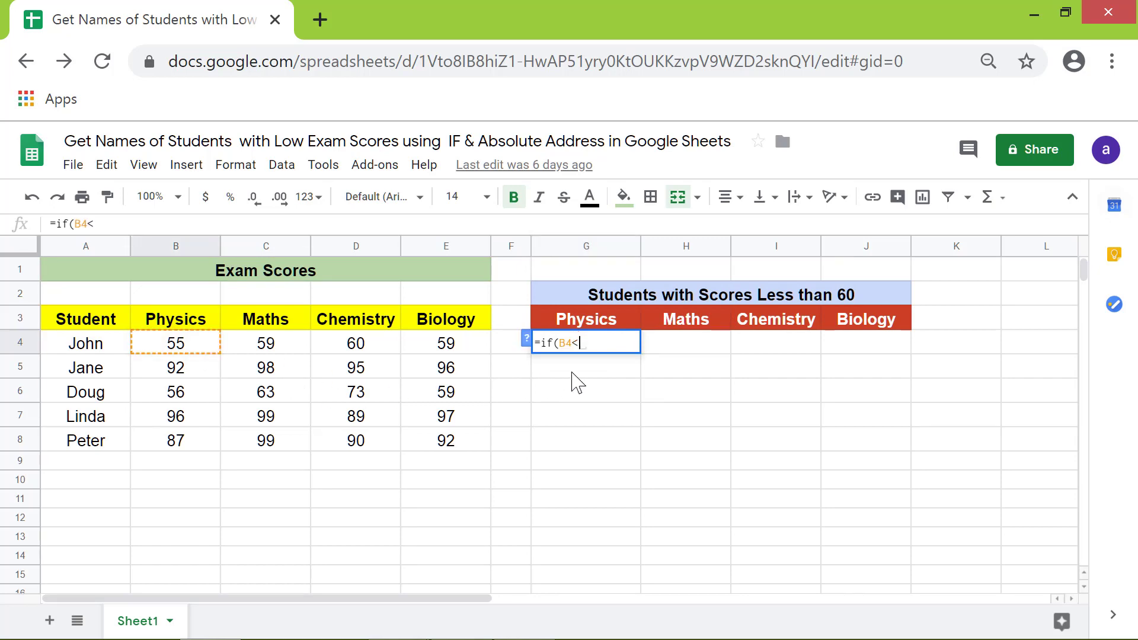
pyautogui.write('60,')
pyautogui.click(105, 345)
pyautogui.write(',')
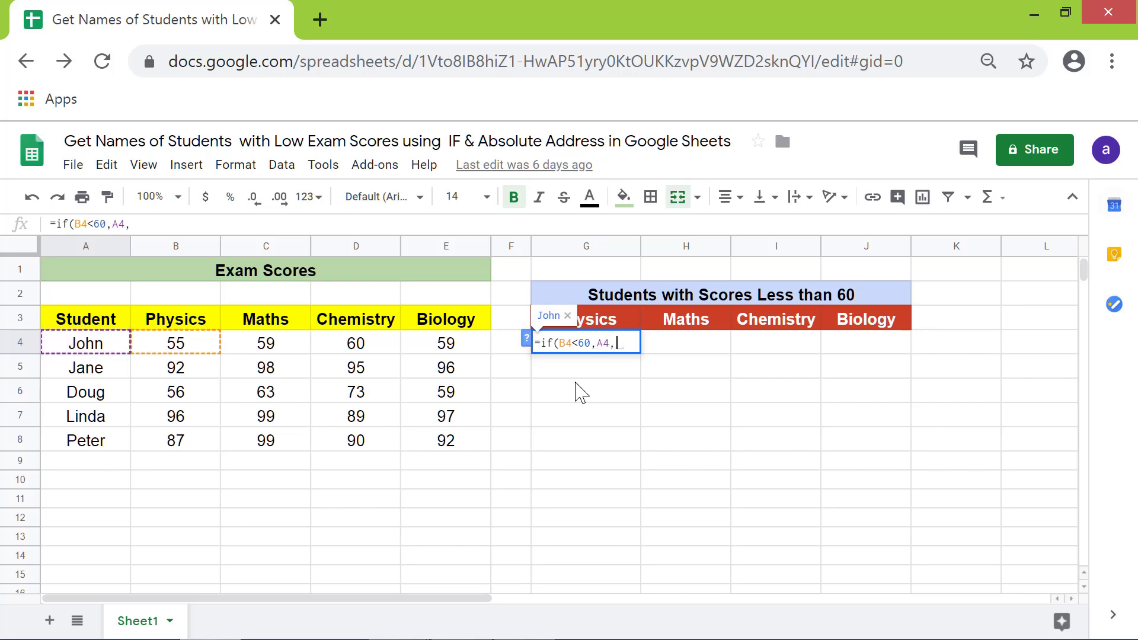
pyautogui.write('"--")')
pyautogui.press('Return')
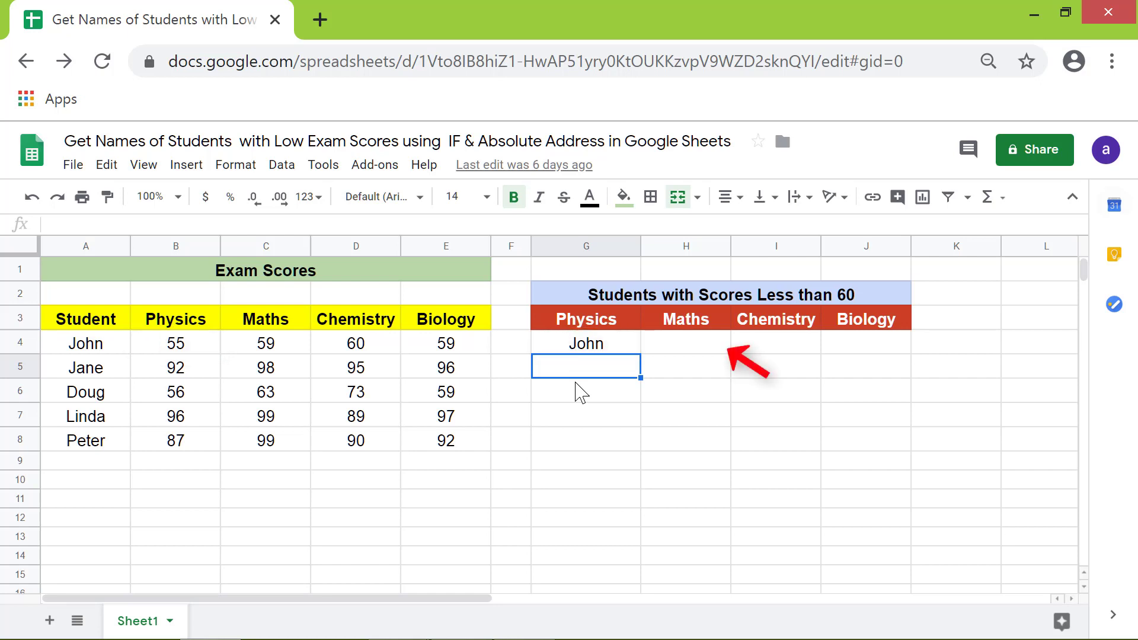
# Fill G4's IF formula right into H4 and inspect it, showing 55 instead of a name.
pyautogui.click(584, 347)
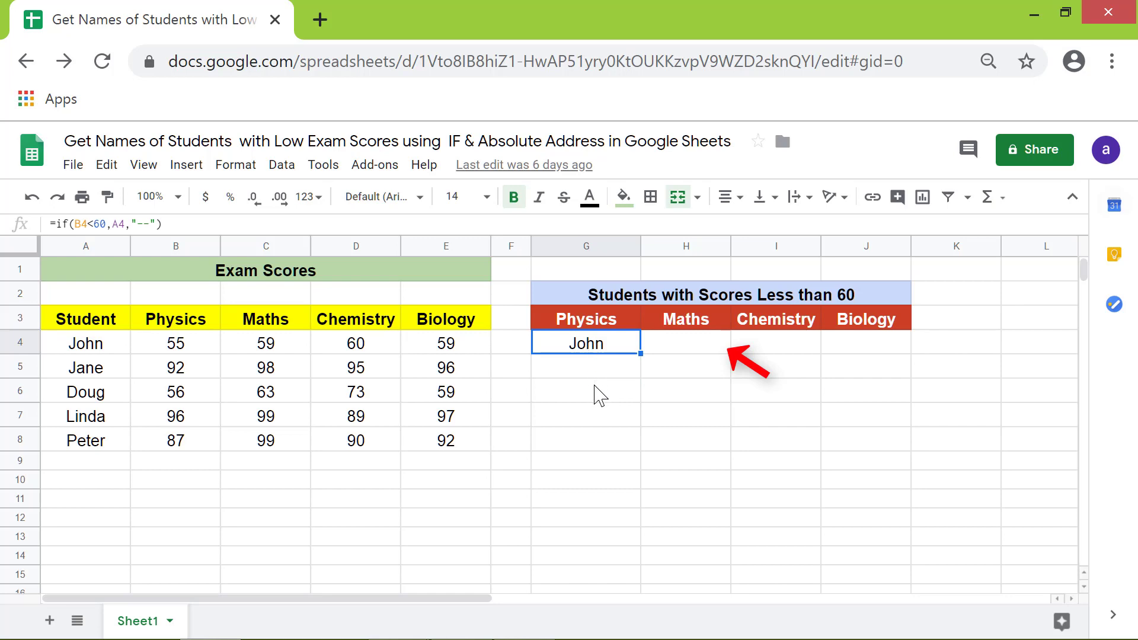
pyautogui.moveTo(641, 354); pyautogui.dragTo(686, 351)
pyautogui.click(686, 370)
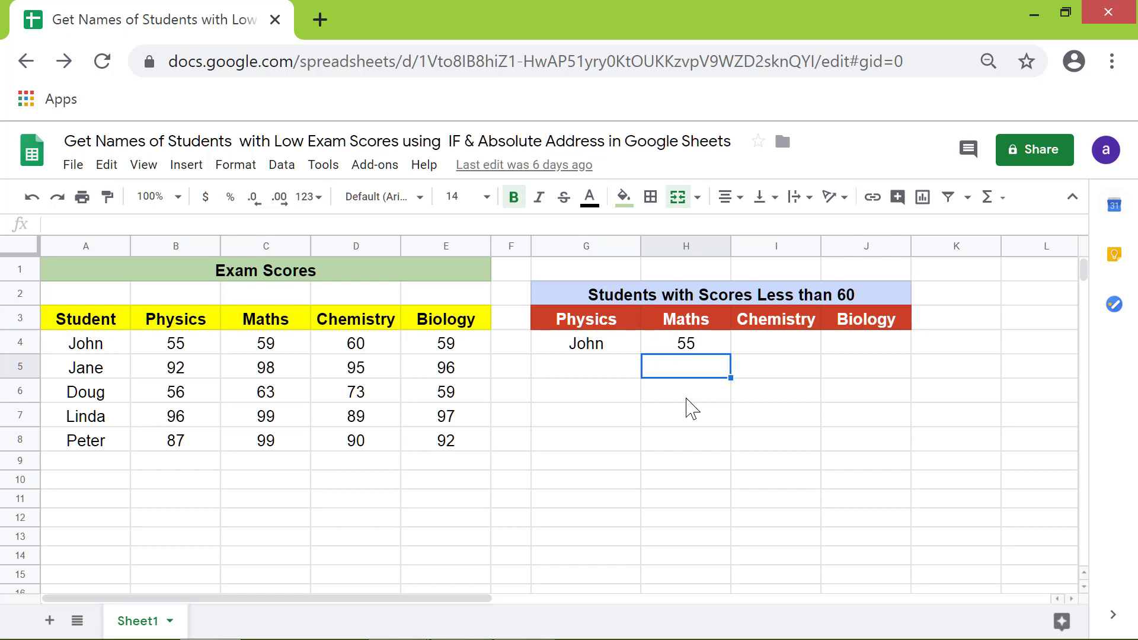
pyautogui.click(689, 348)
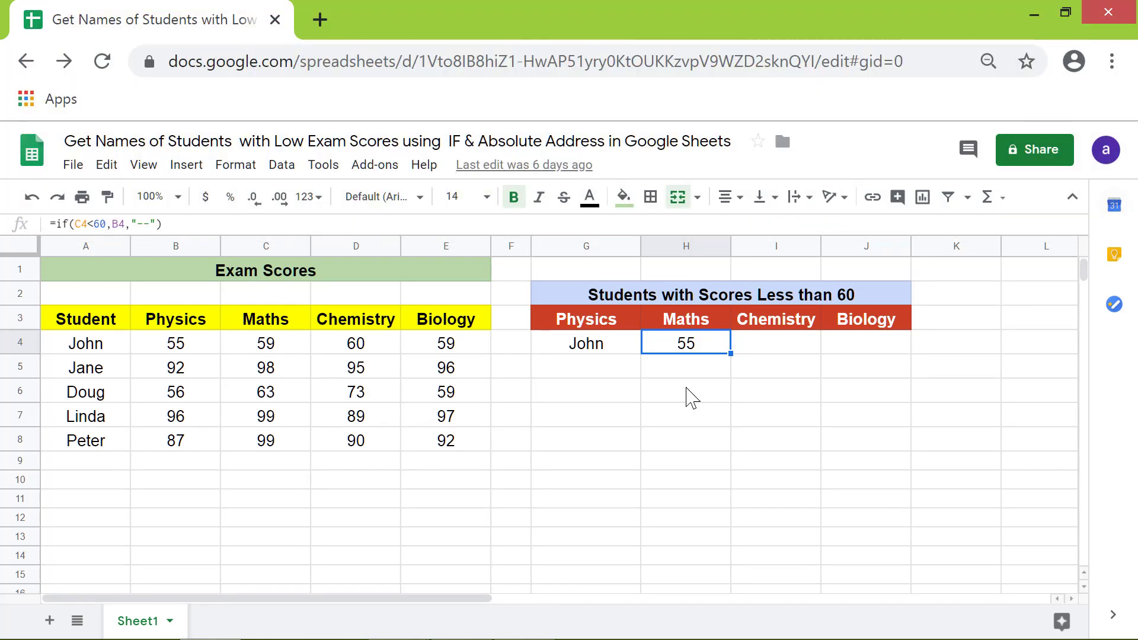
# Change G4's name reference from A4 to $A4 so the column stays fixed when copied.
pyautogui.click(616, 354)
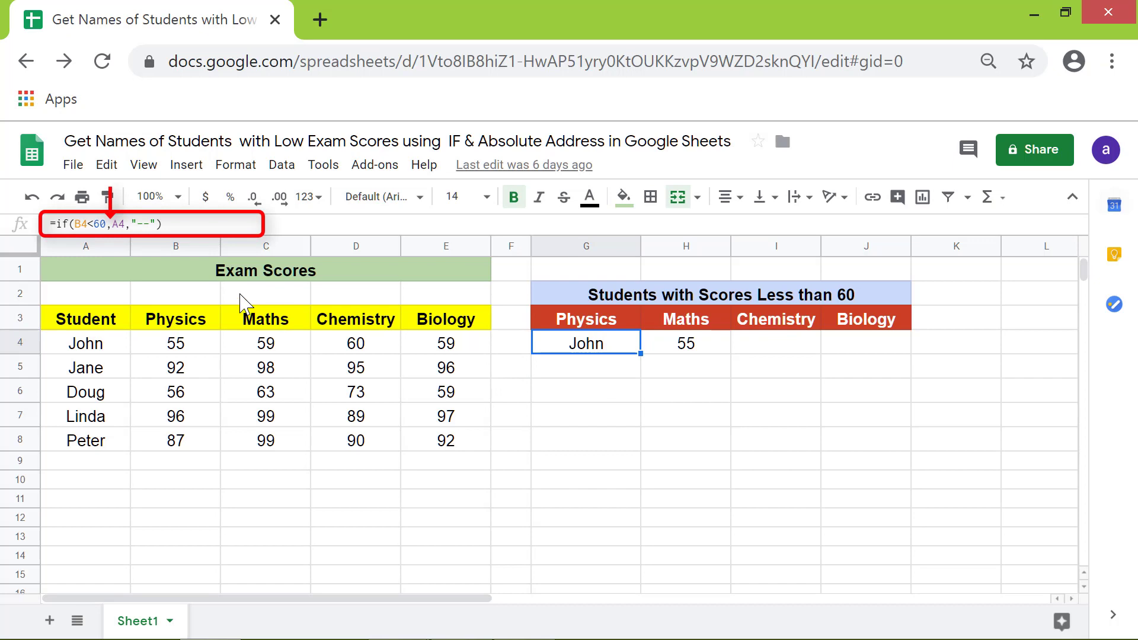
pyautogui.click(112, 224)
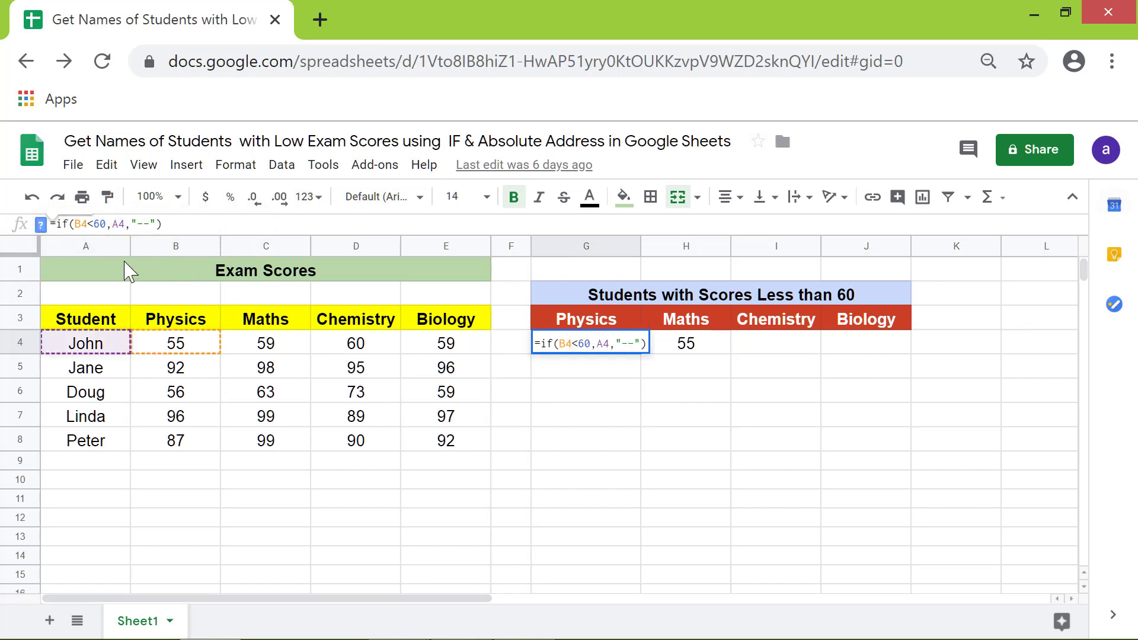
pyautogui.press('F4')
pyautogui.press('F4')
pyautogui.press('F4')
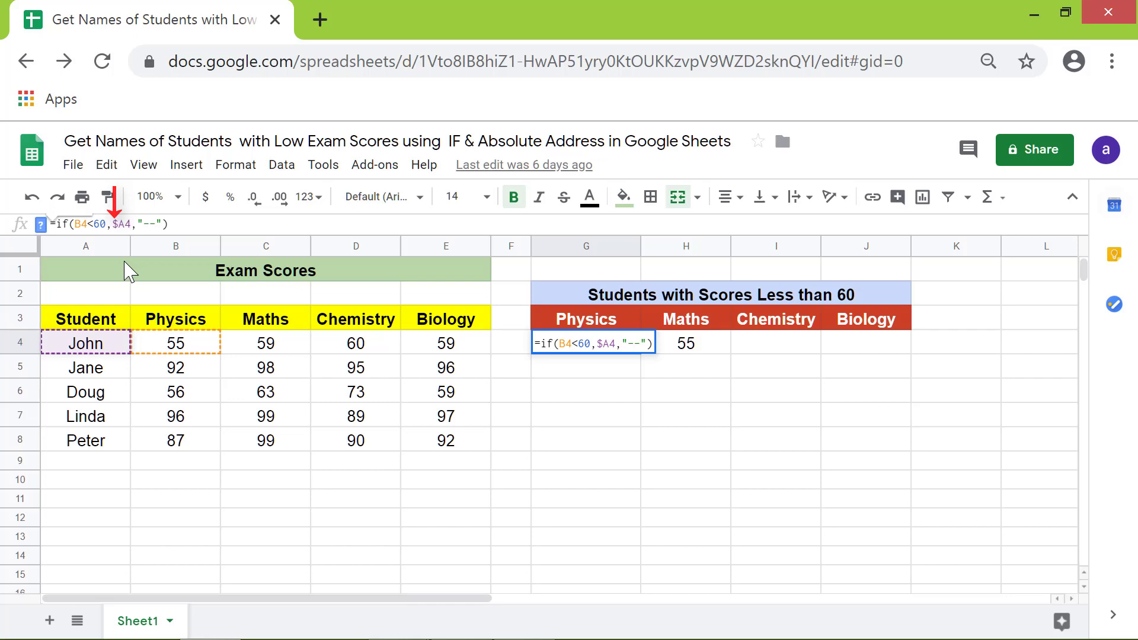
pyautogui.press('Return')
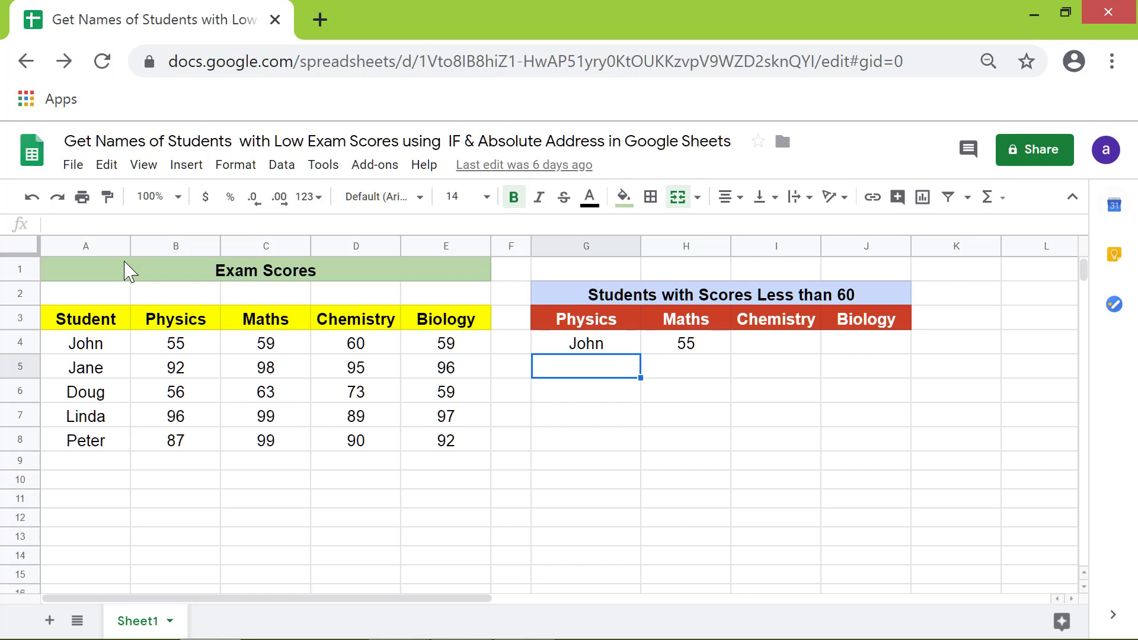
# Fill the corrected G4 formula across to J4 for Maths, Chemistry and Biology.
pyautogui.click(557, 346)
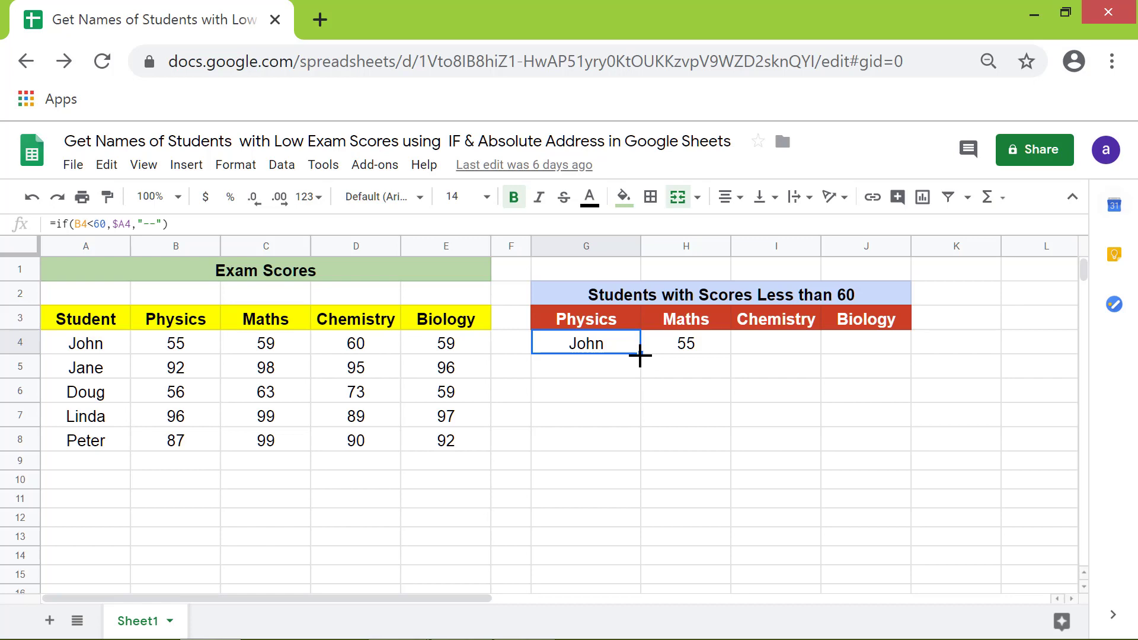
pyautogui.moveTo(641, 353); pyautogui.dragTo(841, 351)
pyautogui.click(682, 395)
# Fill each of the G4–J4 formulas down to row 8 for every student.
pyautogui.click(614, 349)
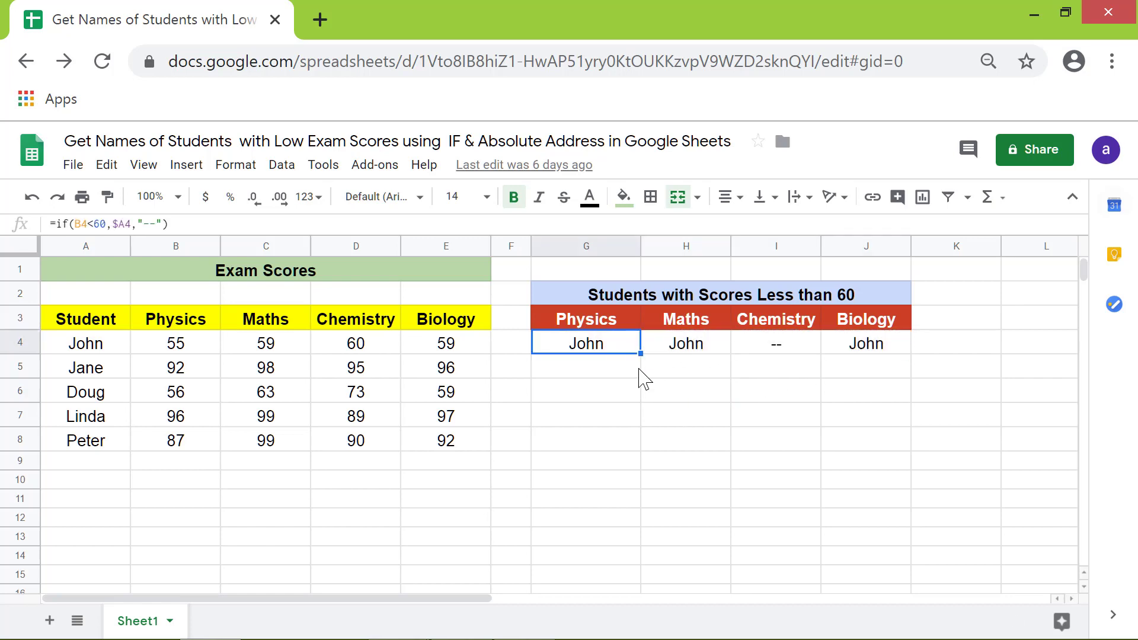
pyautogui.moveTo(641, 354); pyautogui.dragTo(641, 446)
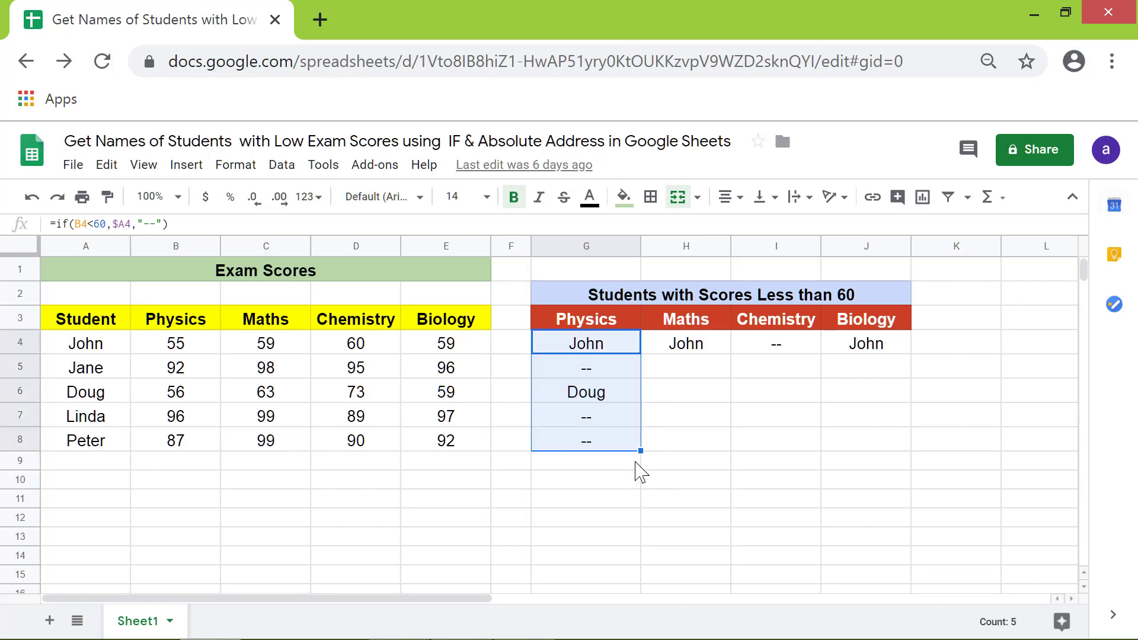
pyautogui.click(692, 350)
pyautogui.moveTo(731, 354); pyautogui.dragTo(729, 445)
pyautogui.click(720, 468)
pyautogui.click(795, 351)
pyautogui.moveTo(823, 354); pyautogui.dragTo(820, 446)
pyautogui.click(790, 470)
pyautogui.click(877, 351)
pyautogui.moveTo(912, 353); pyautogui.dragTo(904, 446)
pyautogui.click(851, 465)
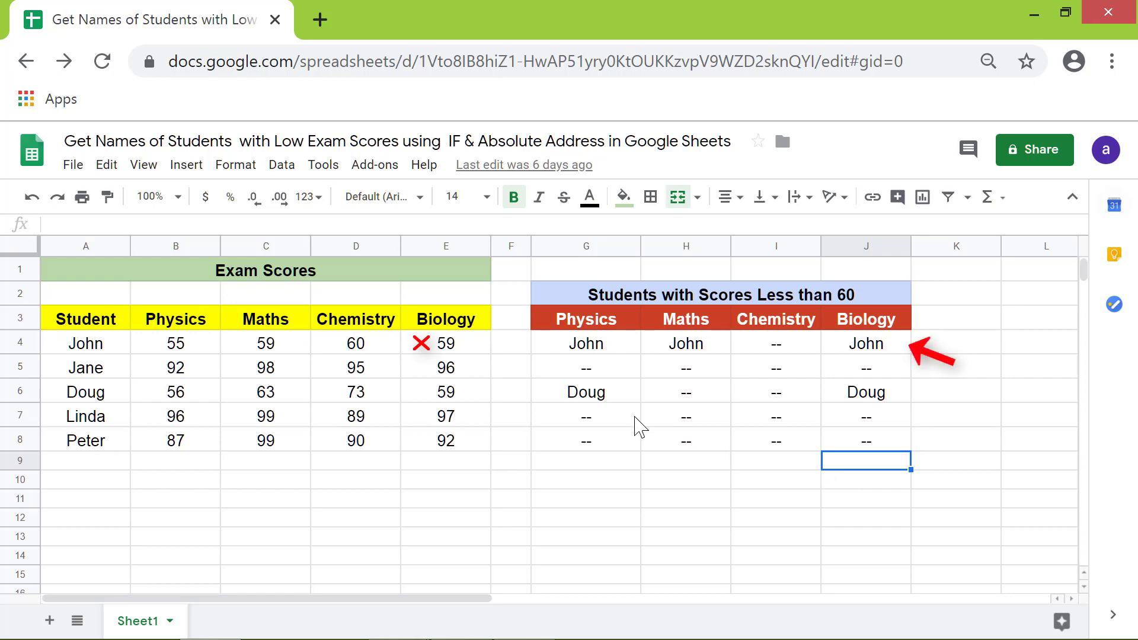
# Change the first student's Biology score in E4 to 69.
pyautogui.click(481, 347)
pyautogui.write('69')
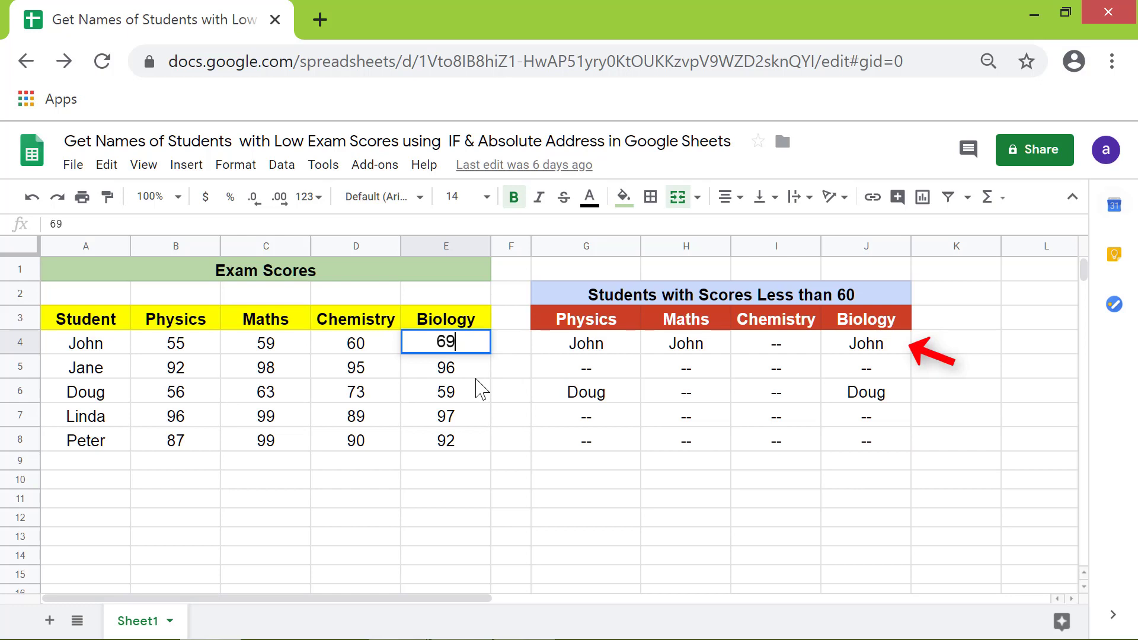
pyautogui.press('Return')
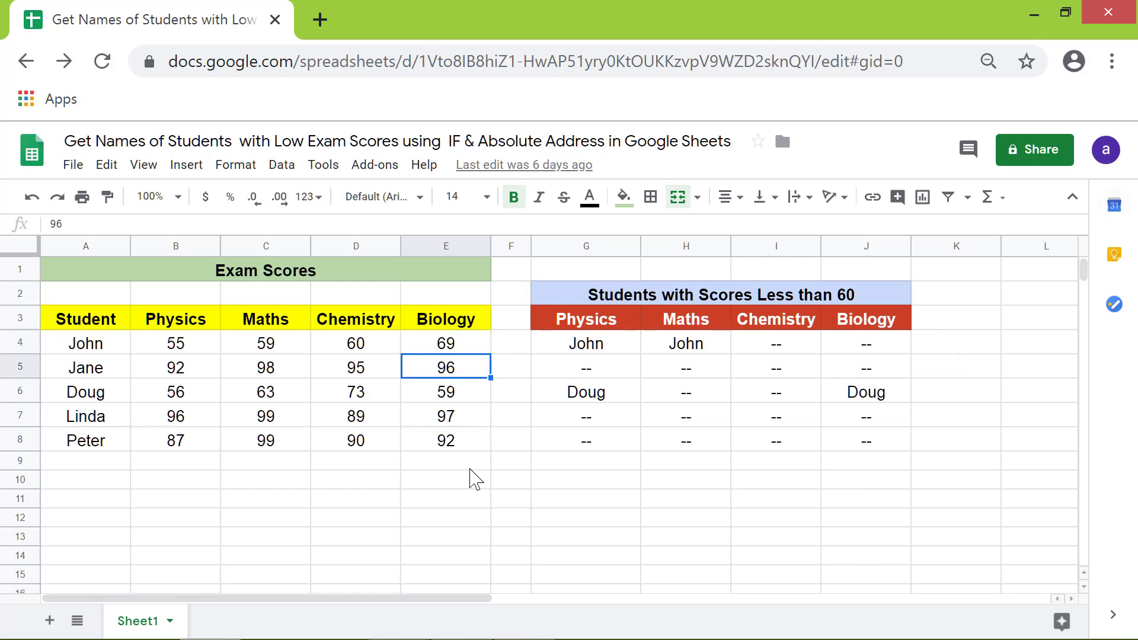